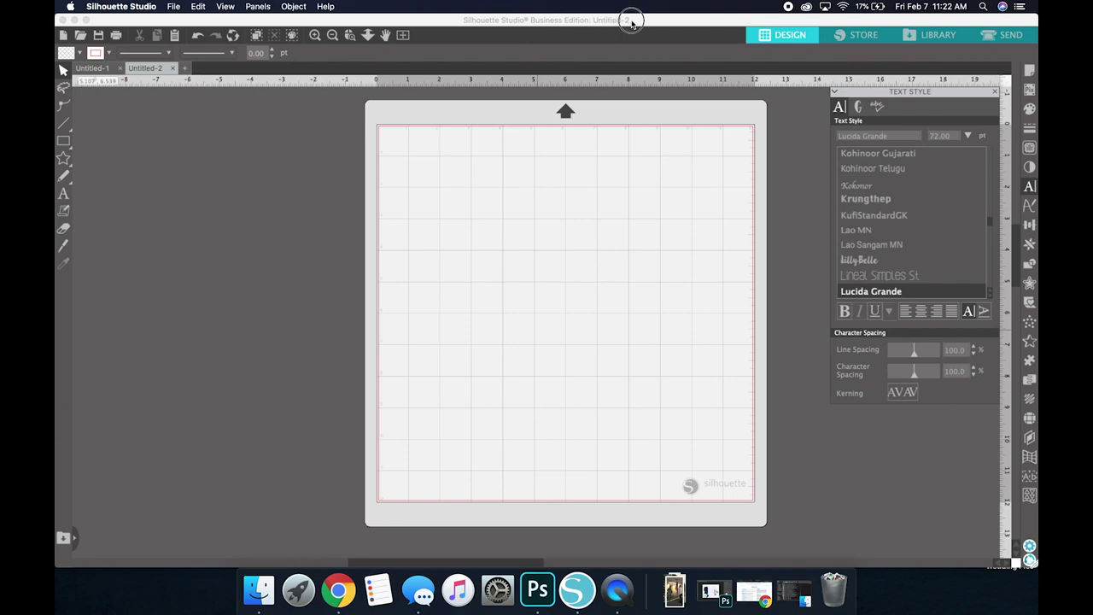
{"action": "left_click_drag", "start_coordinate": [632, 23], "coordinate": [518, 26]}
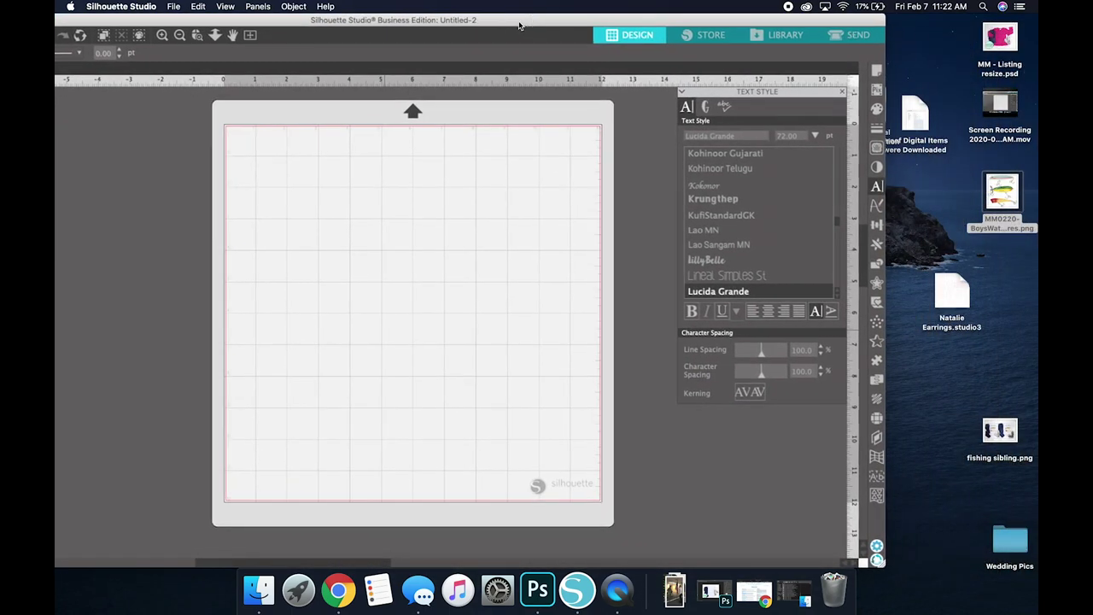
Step: Drop the three-lure watercolor PNG onto the mat and move it to the upper left (about 7.727 × 8.333 in)
{"action": "left_click_drag", "start_coordinate": [1004, 194], "coordinate": [421, 269]}
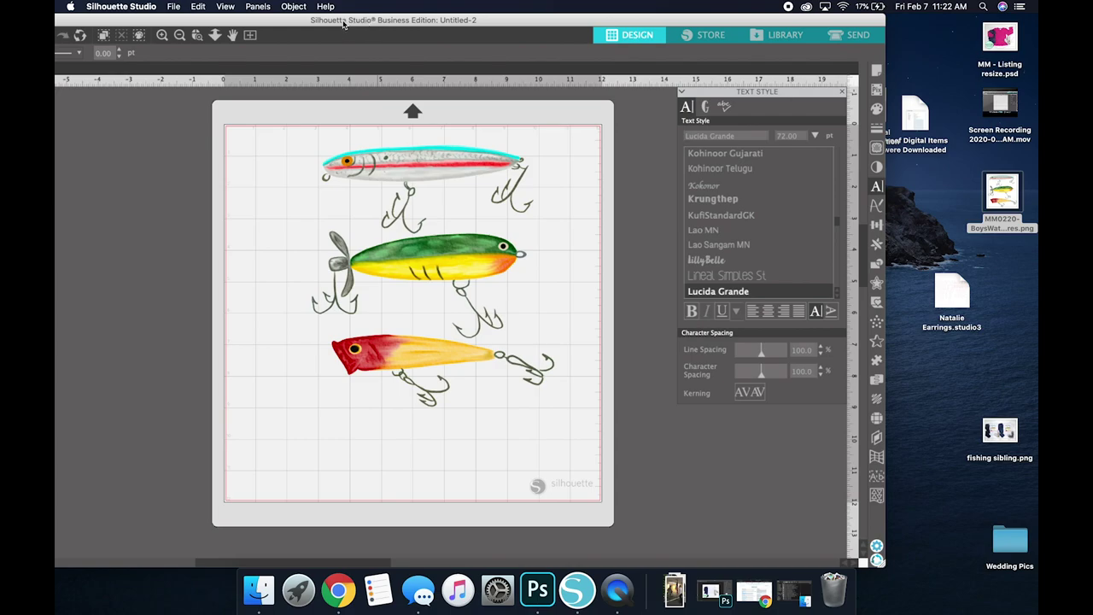
{"action": "left_click_drag", "start_coordinate": [345, 24], "coordinate": [507, 24]}
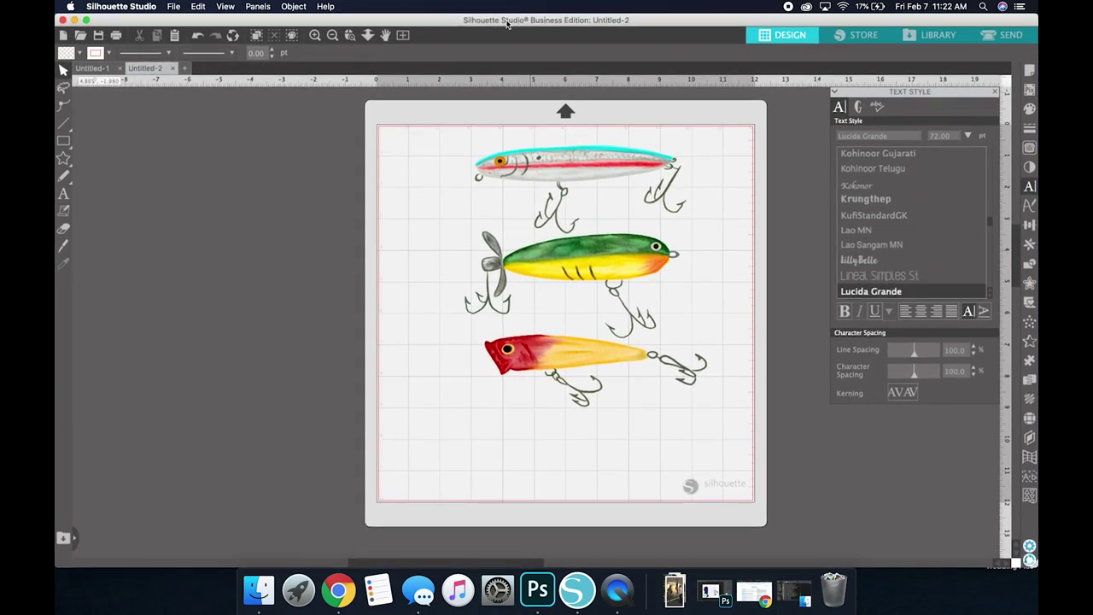
{"action": "left_click_drag", "start_coordinate": [589, 161], "coordinate": [518, 154]}
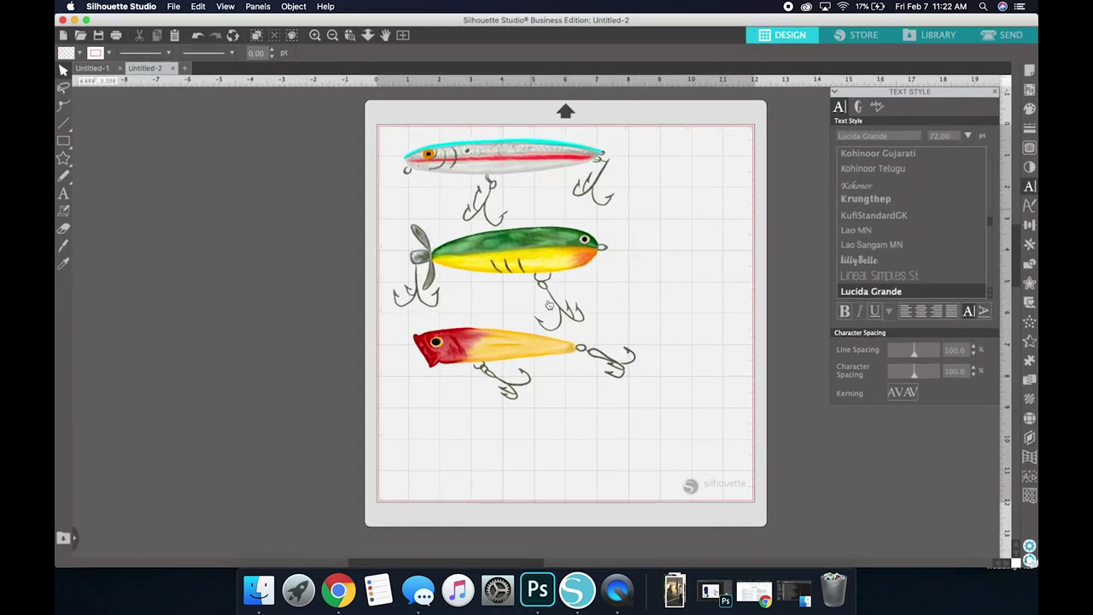
{"action": "left_click", "coordinate": [541, 356]}
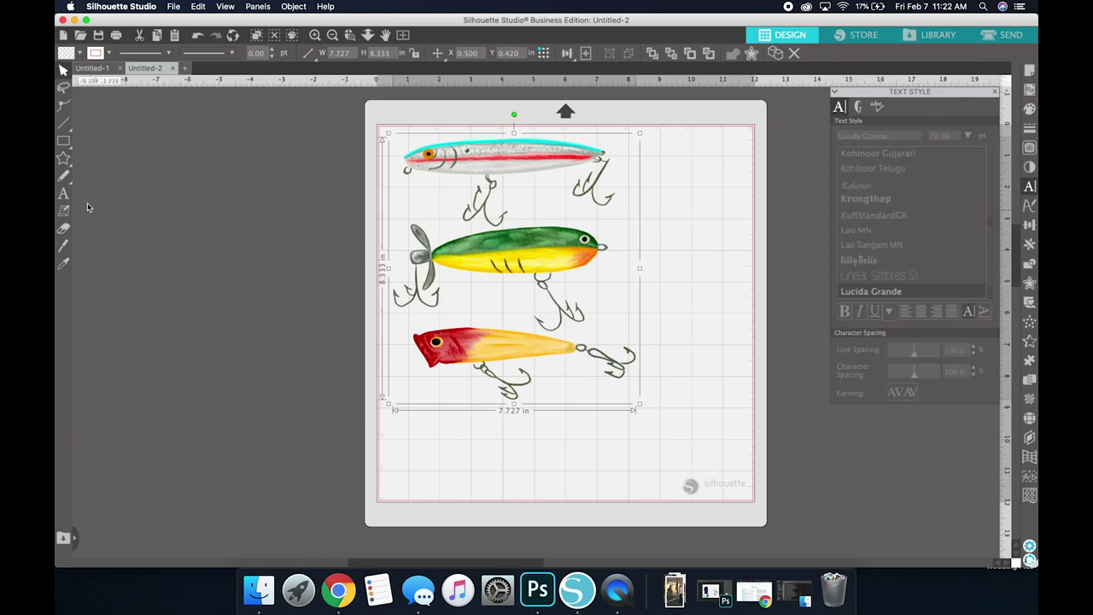
{"action": "left_click", "coordinate": [63, 193]}
Step: Paste the verse into a new text box and put 'Matthew 4:19' on its own line
{"action": "left_click", "coordinate": [411, 452]}
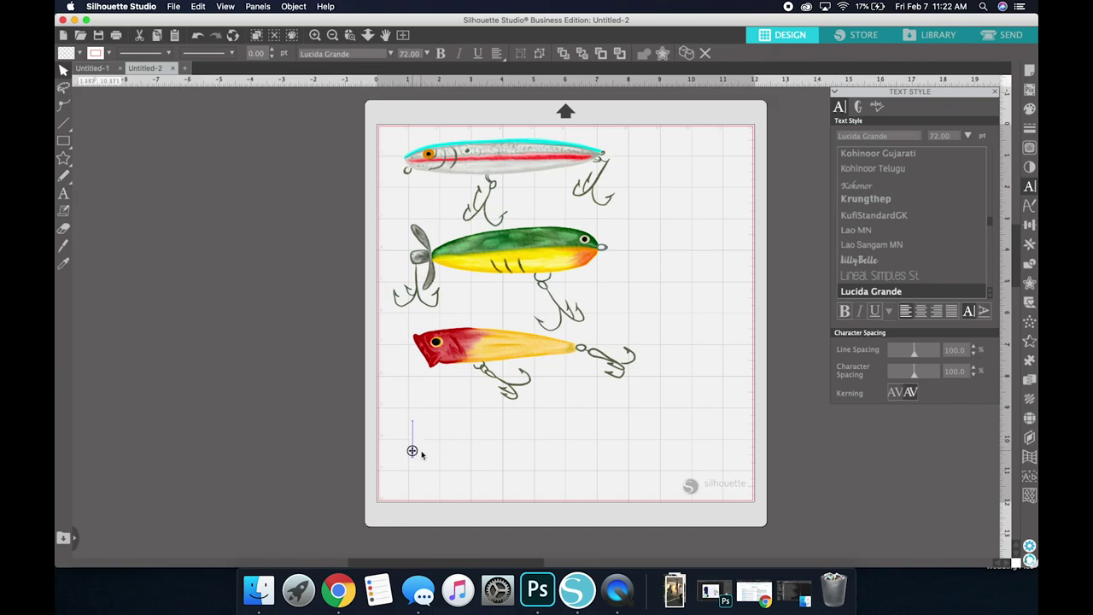
{"action": "key", "text": "super+v"}
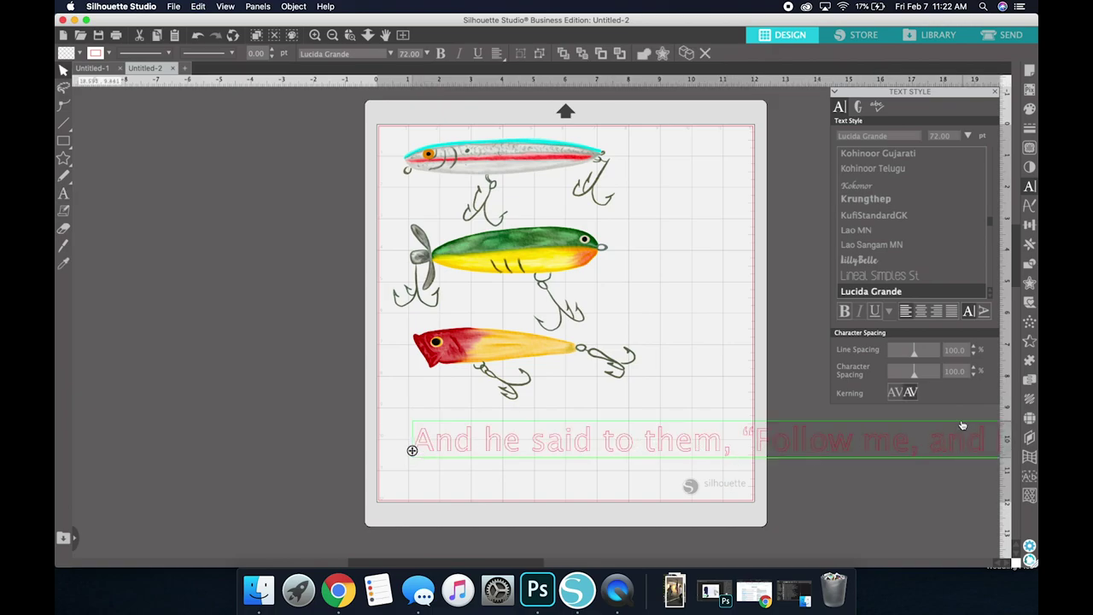
{"action": "left_click_drag", "start_coordinate": [410, 450], "coordinate": [101, 382]}
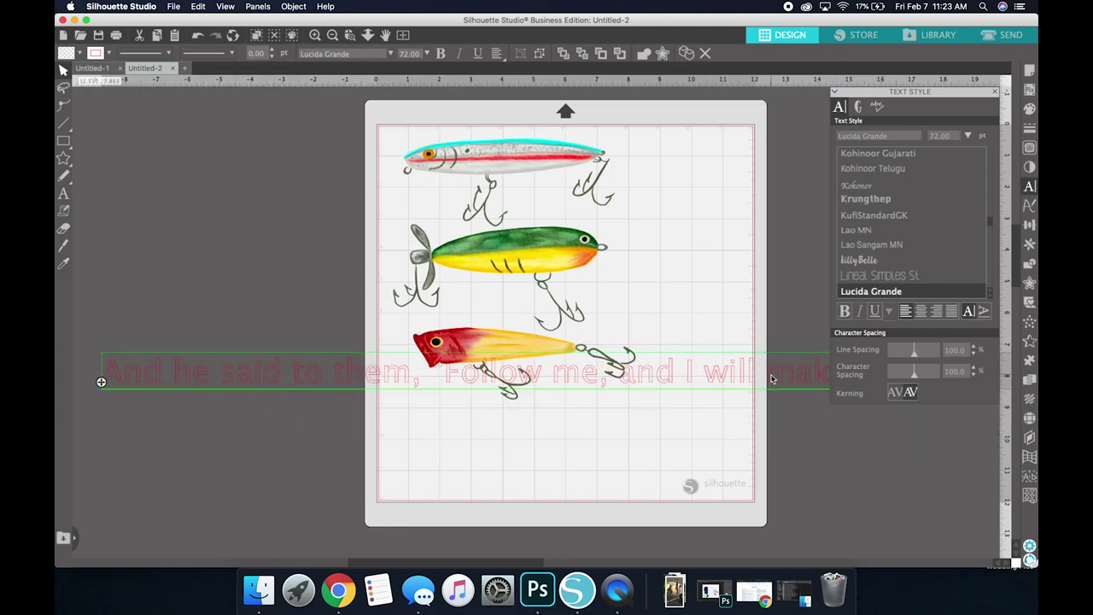
{"action": "left_click_drag", "start_coordinate": [772, 379], "coordinate": [771, 379]}
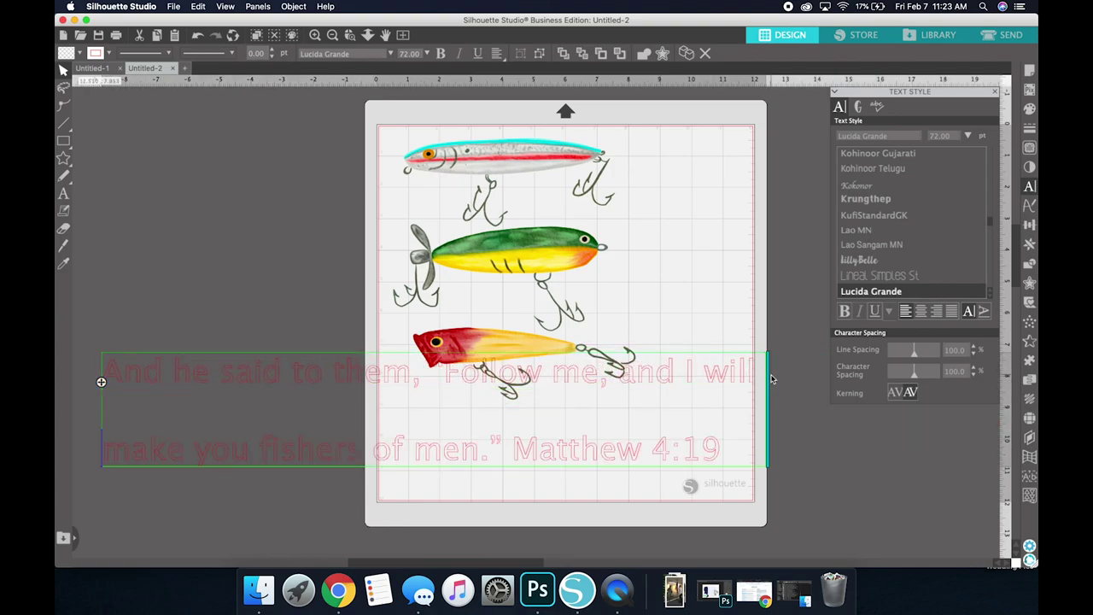
{"action": "left_click", "coordinate": [511, 451]}
{"action": "key", "text": "Return"}
{"action": "left_click_drag", "start_coordinate": [101, 382], "coordinate": [247, 354]}
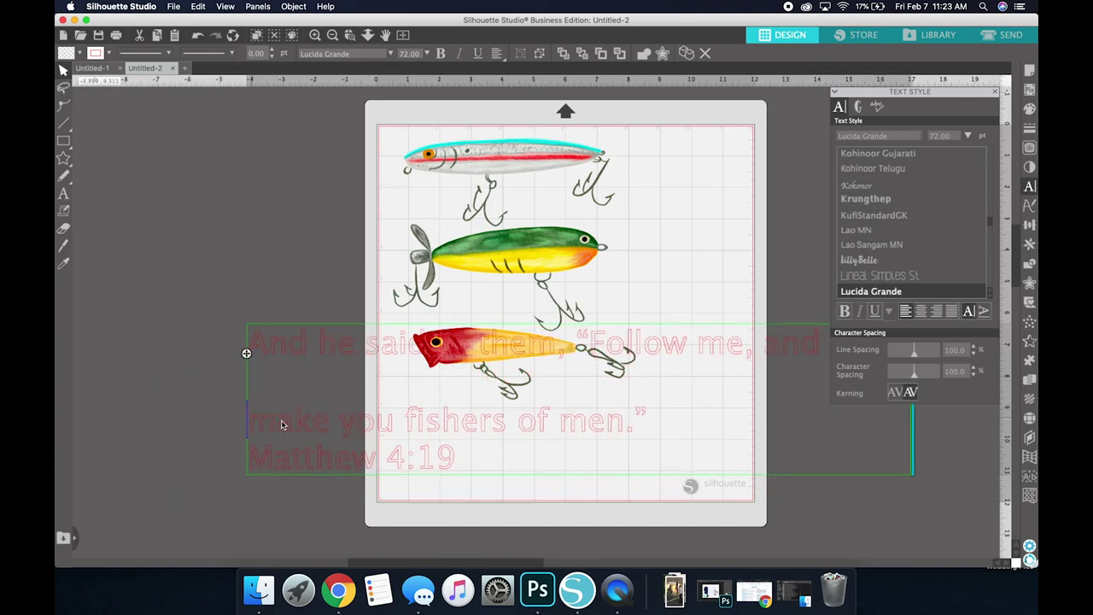
{"action": "key", "text": "BackSpace"}
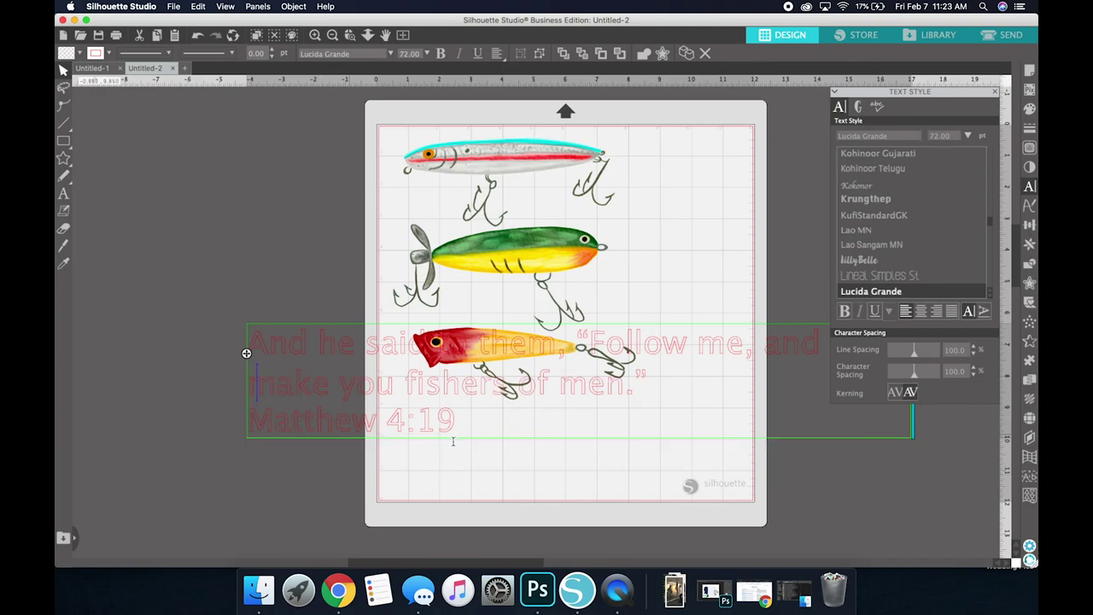
Step: Center-align the verse, scale it to about 11.56 in wide, and place it under the lures
{"action": "key", "text": "super+a"}
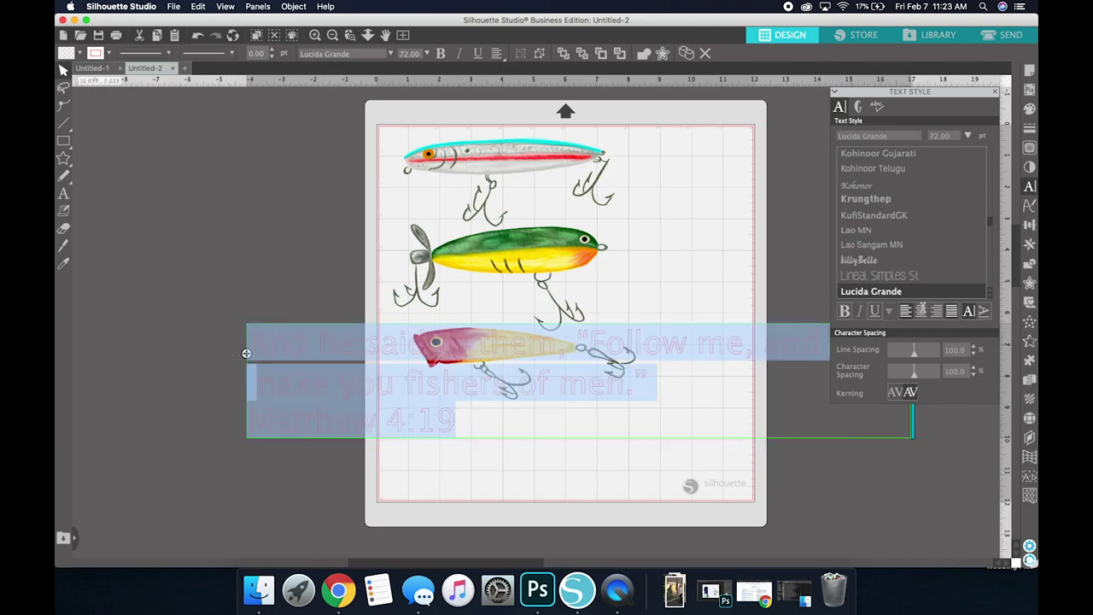
{"action": "left_click", "coordinate": [921, 311]}
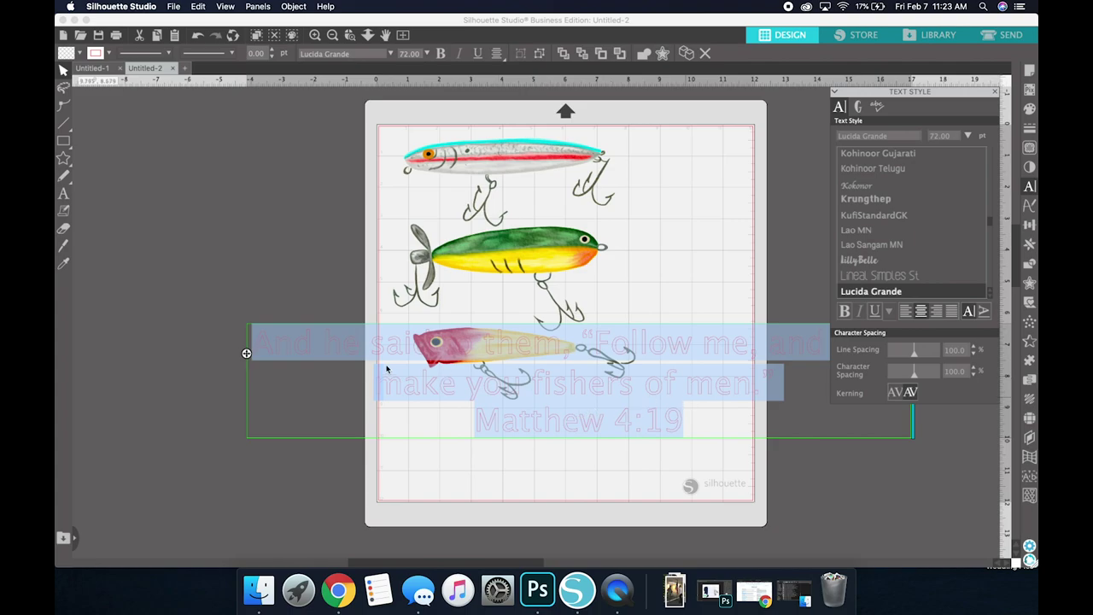
{"action": "left_click", "coordinate": [246, 353]}
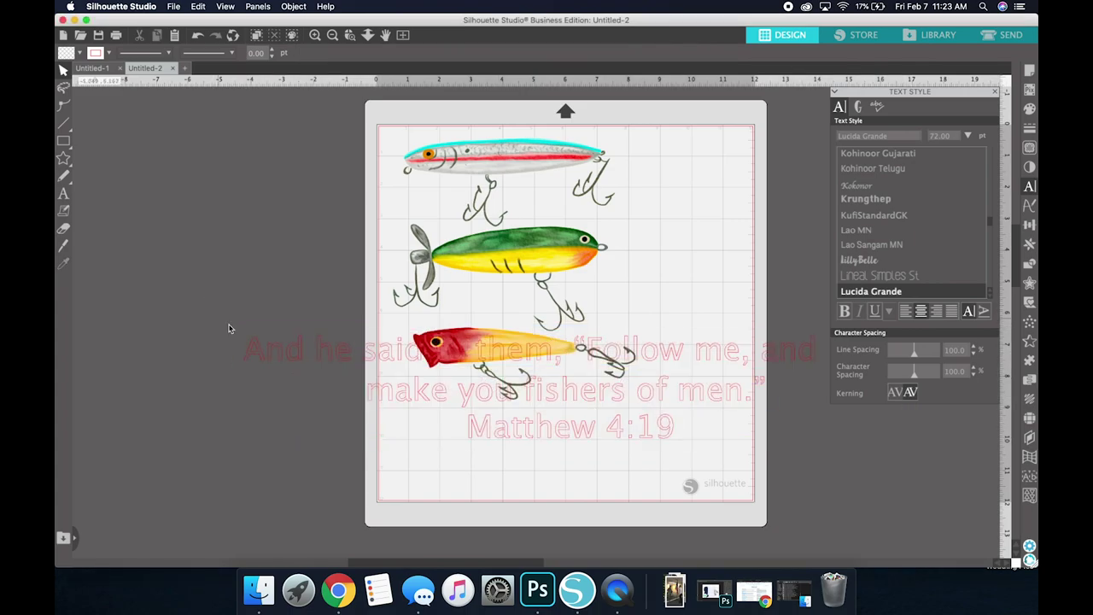
{"action": "left_click_drag", "start_coordinate": [235, 327], "coordinate": [534, 377]}
{"action": "left_click_drag", "start_coordinate": [672, 418], "coordinate": [511, 434]}
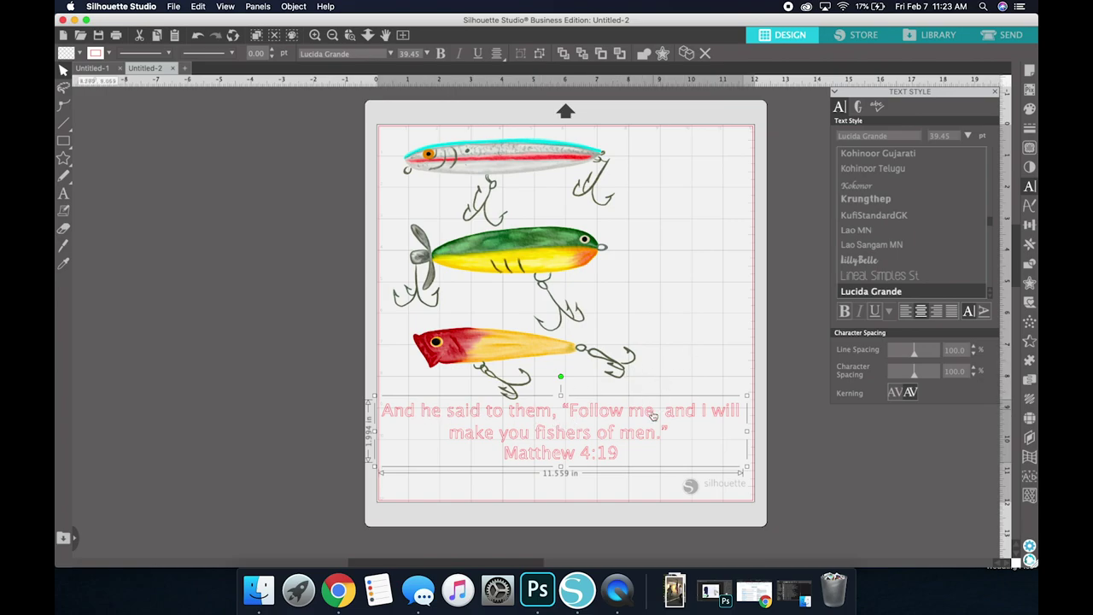
Step: Fill the verse text with a dark olive sampled from a lure hook
{"action": "left_click", "coordinate": [1030, 110]}
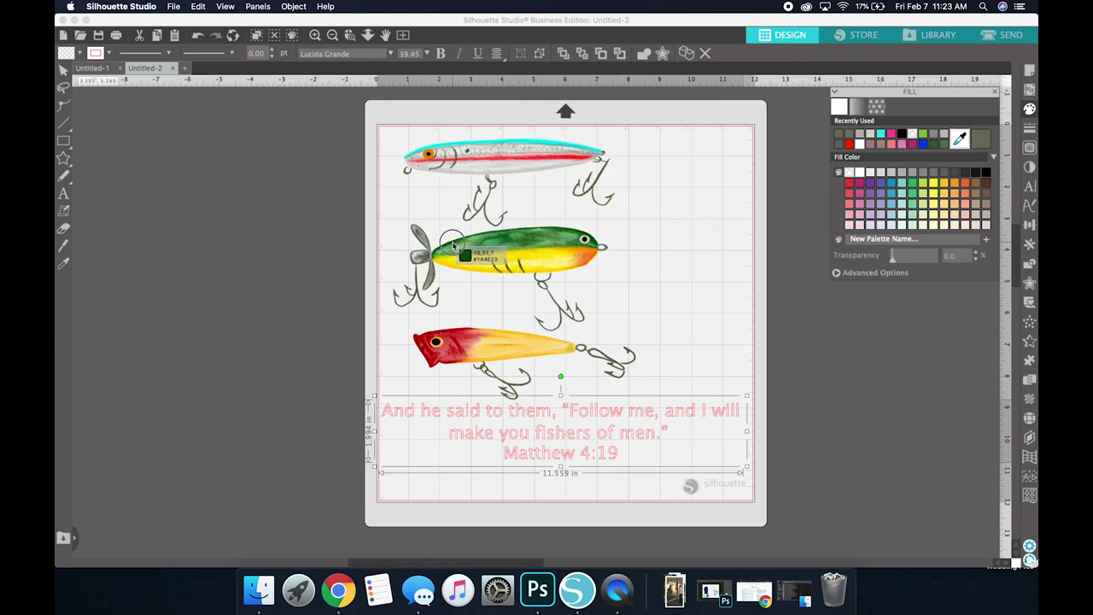
{"action": "left_click", "coordinate": [533, 248]}
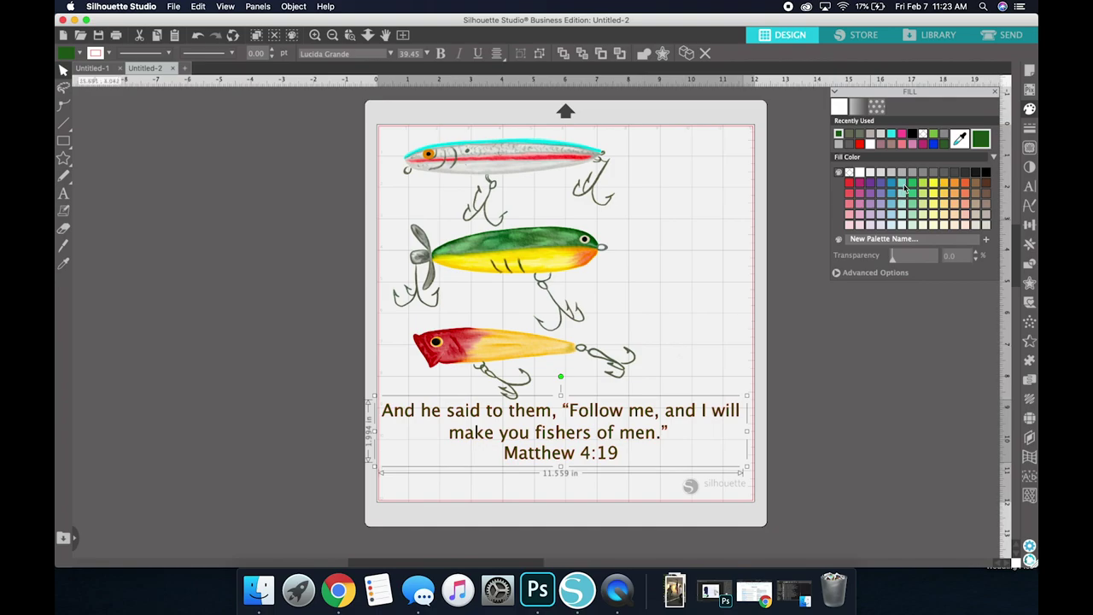
{"action": "left_click", "coordinate": [960, 139]}
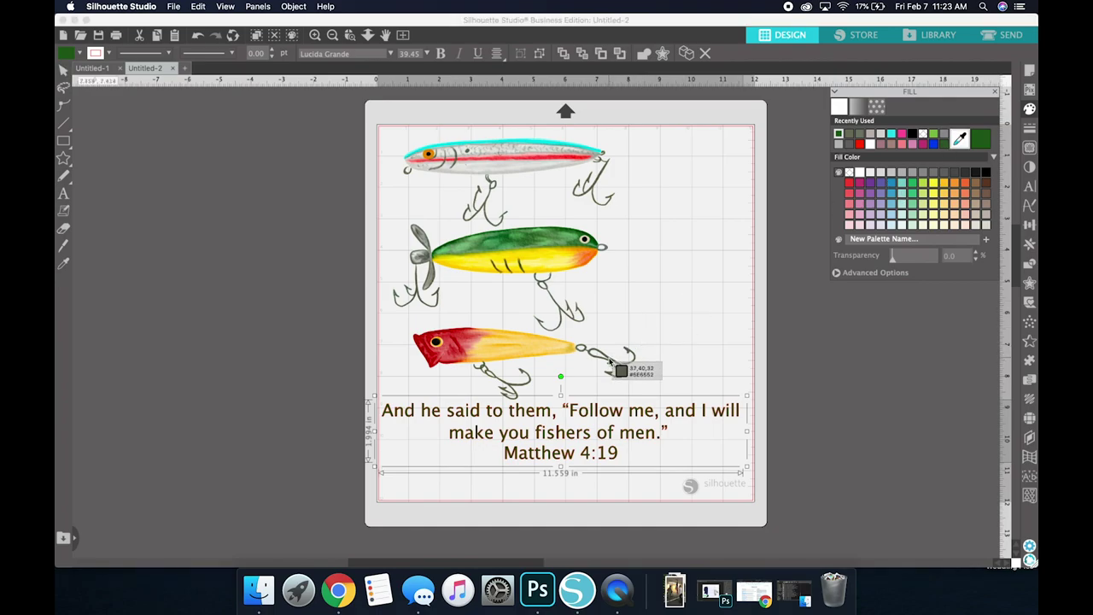
{"action": "left_click", "coordinate": [612, 363]}
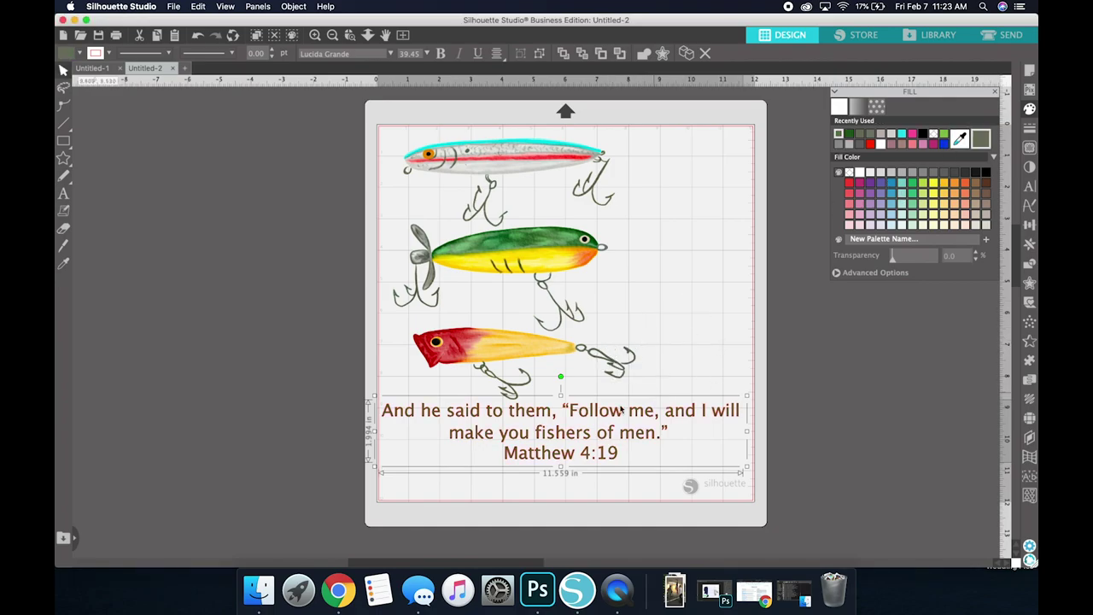
Step: Give the verse outline the same dark olive from recent colours
{"action": "left_click", "coordinate": [1030, 128]}
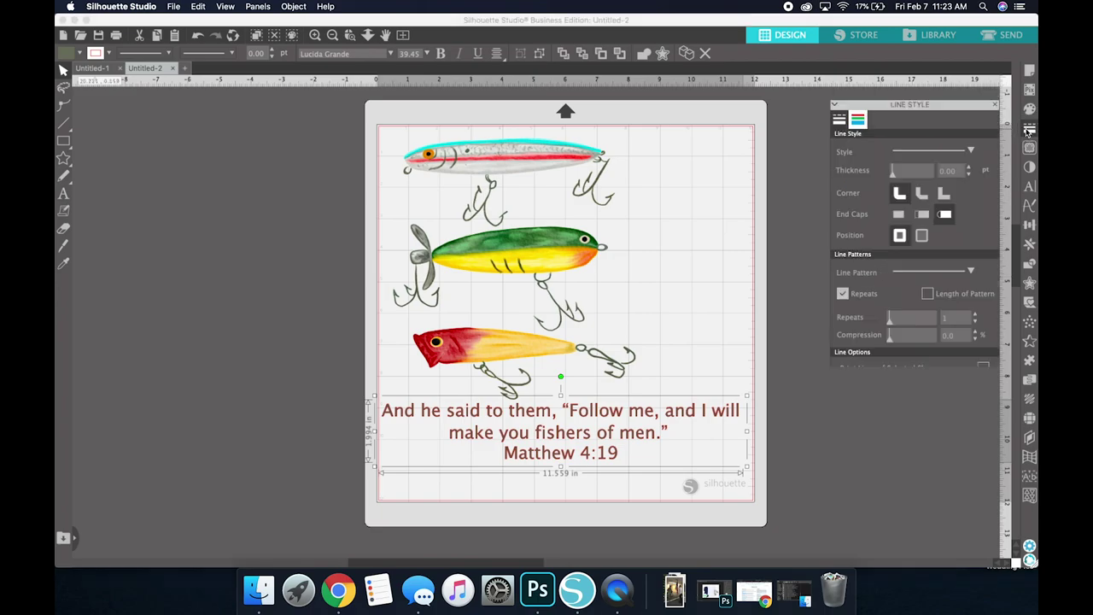
{"action": "left_click", "coordinate": [858, 106]}
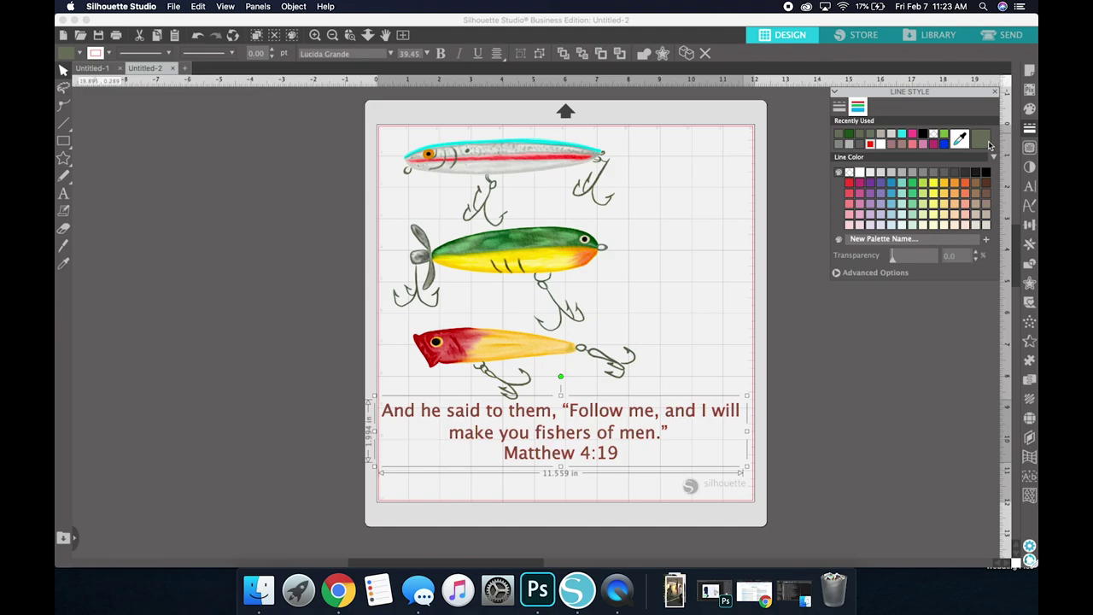
{"action": "left_click", "coordinate": [984, 143]}
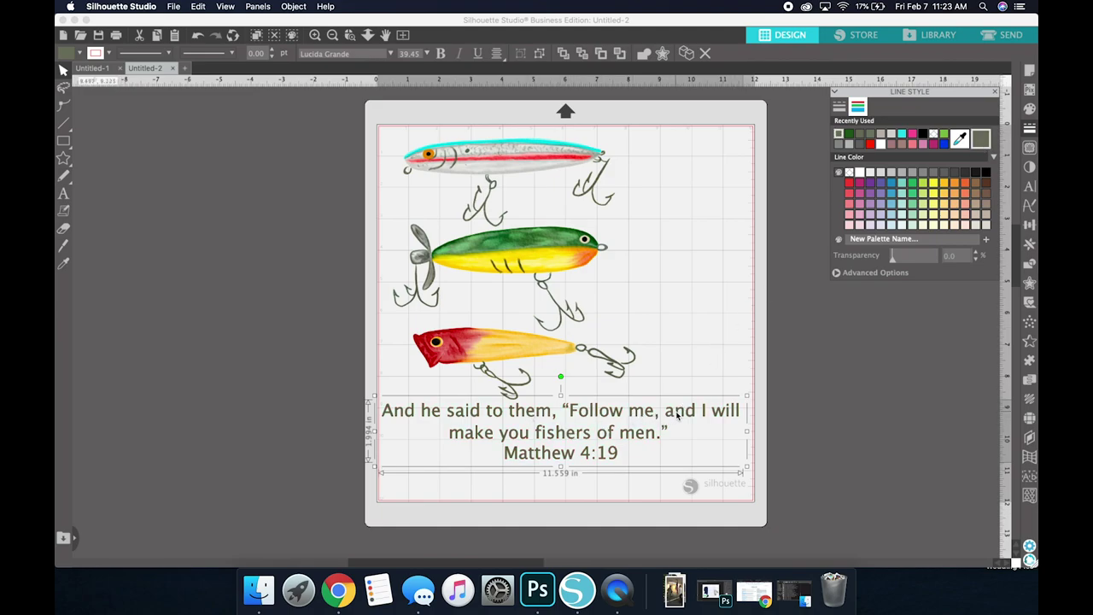
Step: Set the verse font to KG Two is Better Than One
{"action": "left_click", "coordinate": [1031, 188]}
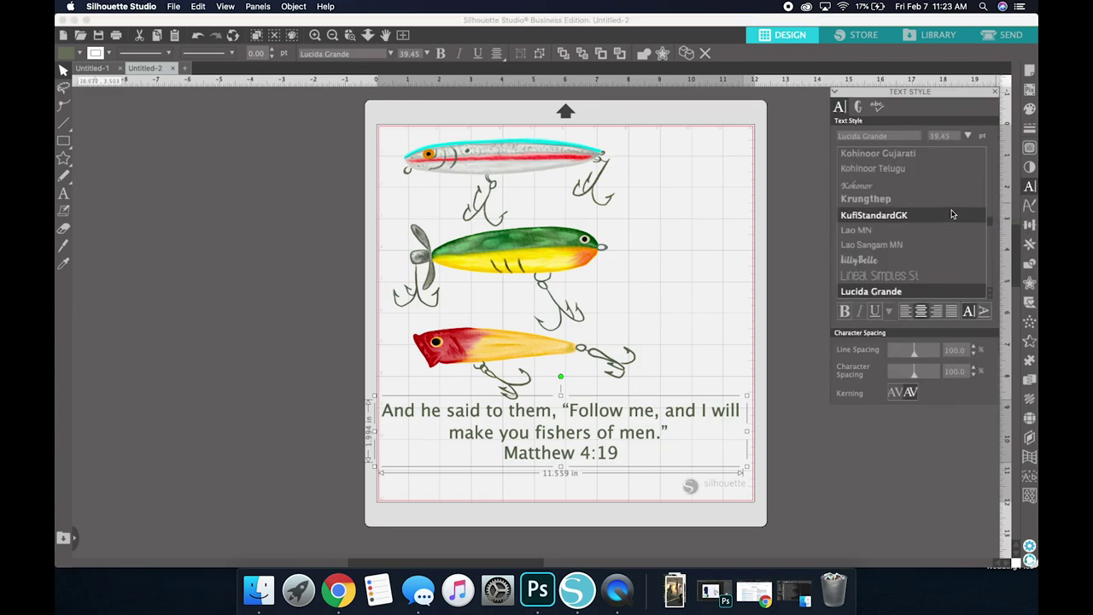
{"action": "scroll", "coordinate": [906, 256], "scroll_direction": "up", "scroll_amount": 15}
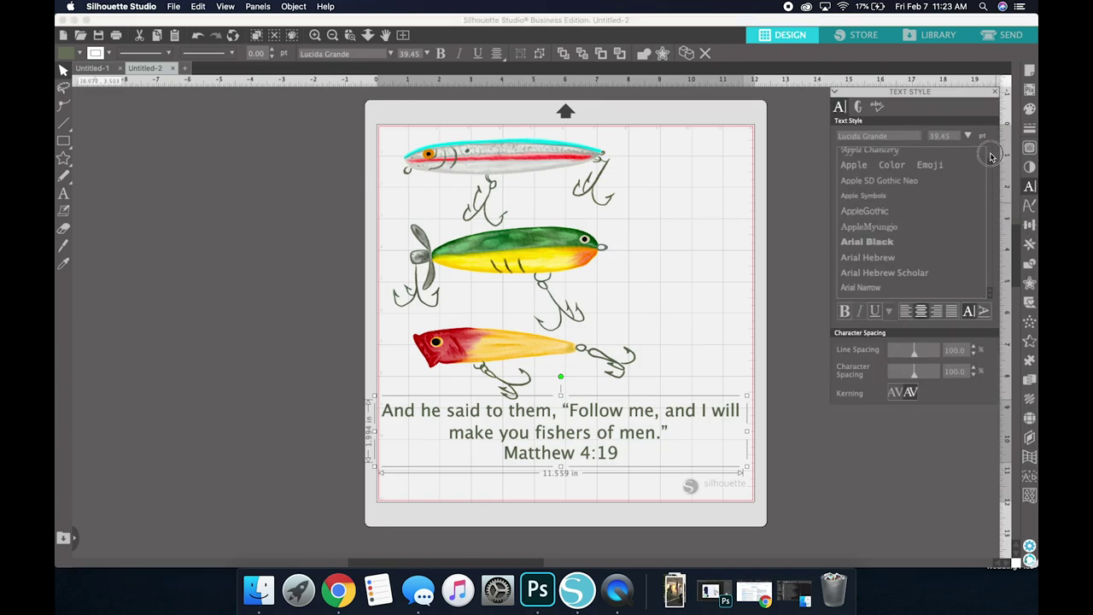
{"action": "left_click", "coordinate": [871, 168]}
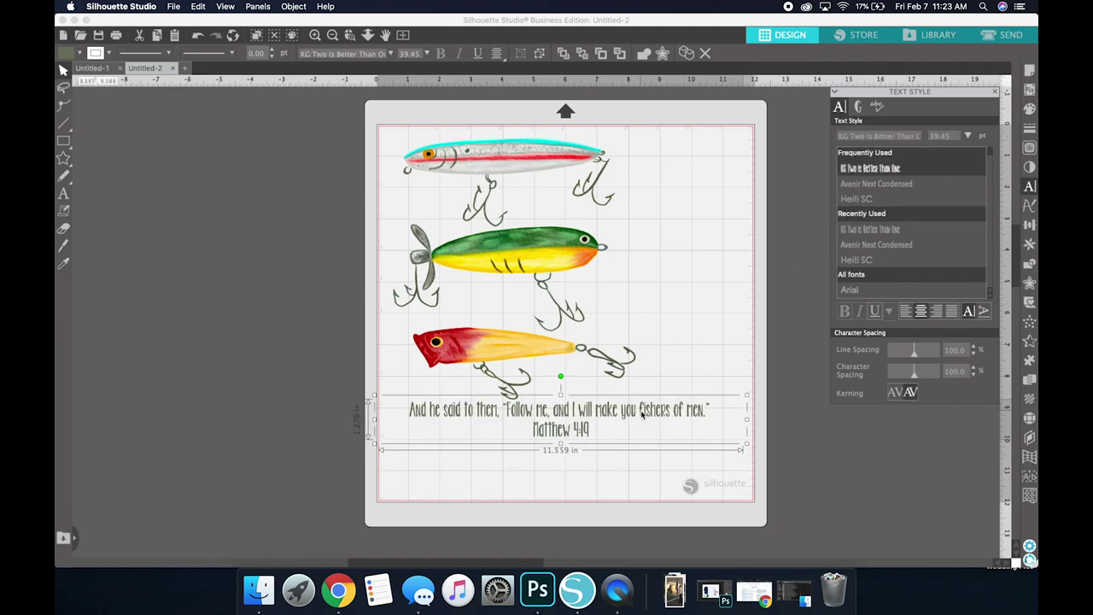
Step: Break the verse before 'make', set character spacing to 130, and shift the text left
{"action": "double_click", "coordinate": [641, 412]}
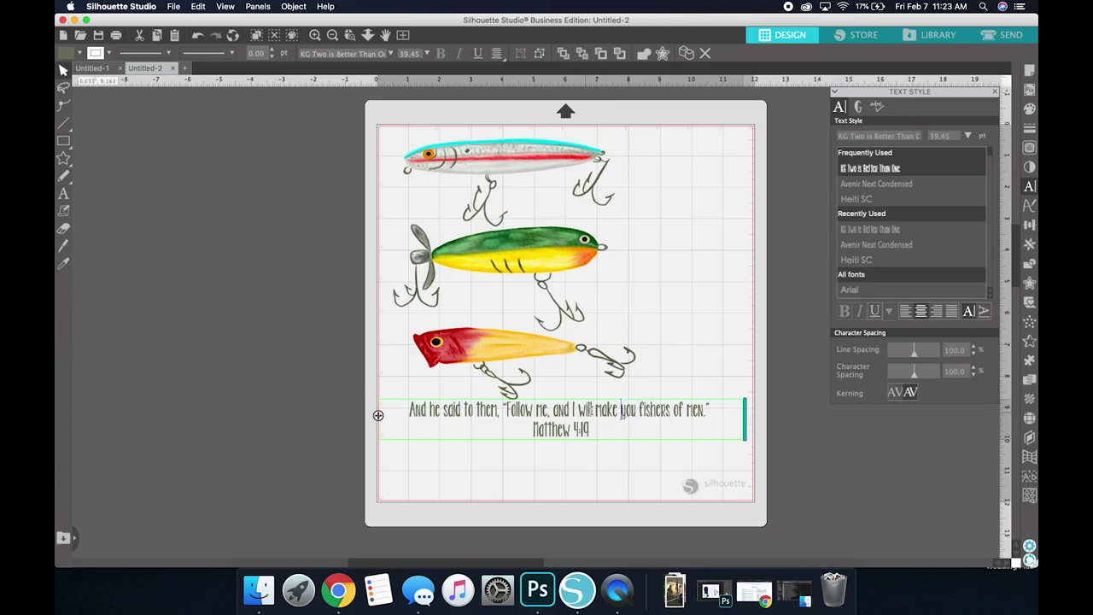
{"action": "key", "text": "Return"}
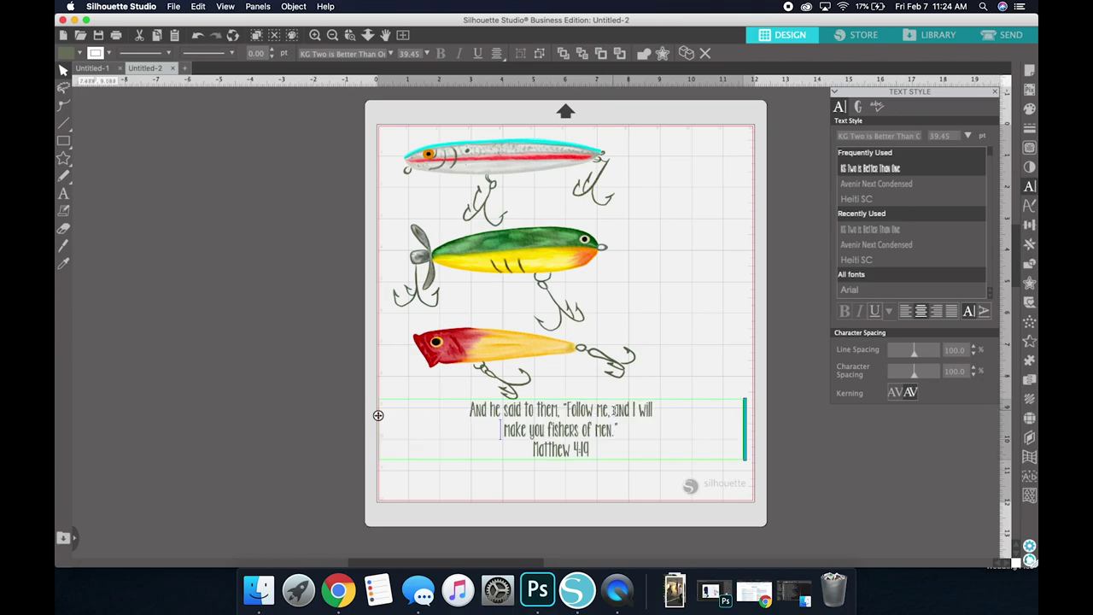
{"action": "key", "text": "super+a"}
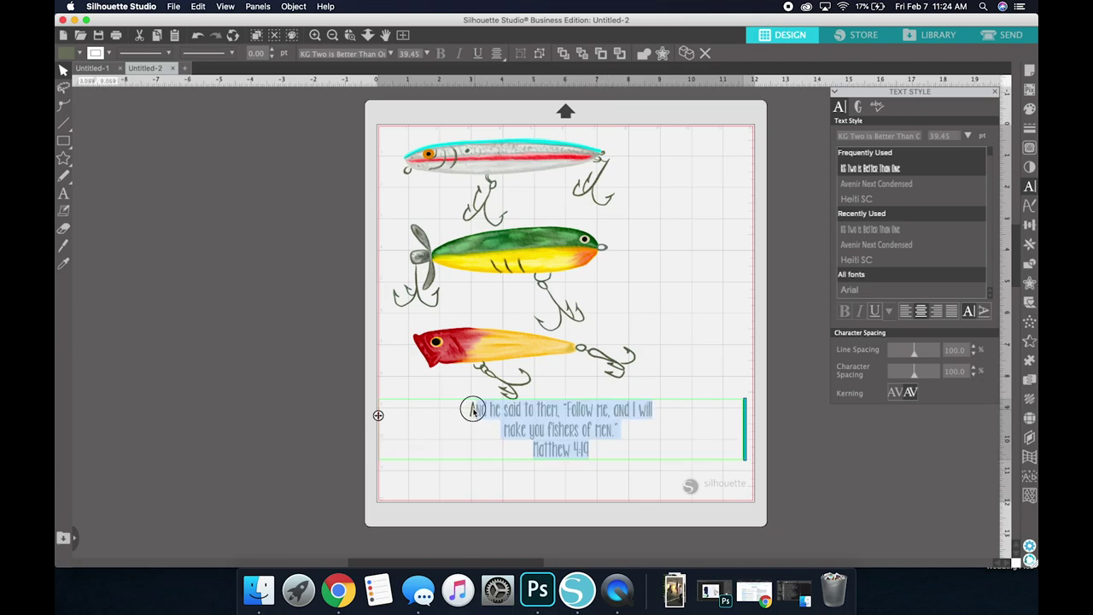
{"action": "left_click_drag", "start_coordinate": [914, 377], "coordinate": [921, 375]}
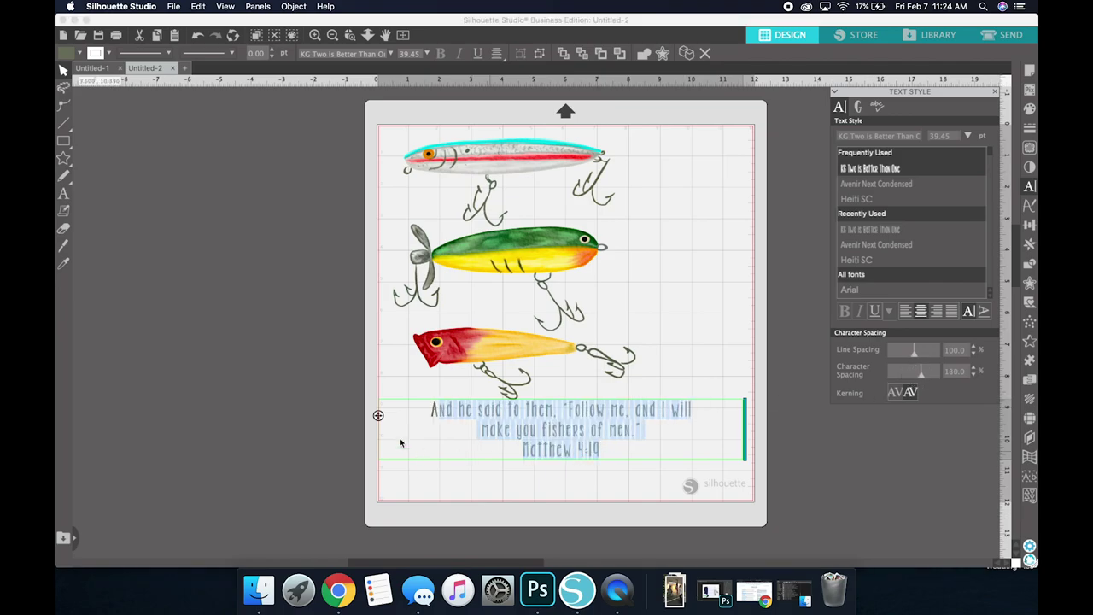
{"action": "left_click_drag", "start_coordinate": [378, 416], "coordinate": [339, 415]}
{"action": "left_click", "coordinate": [665, 337]}
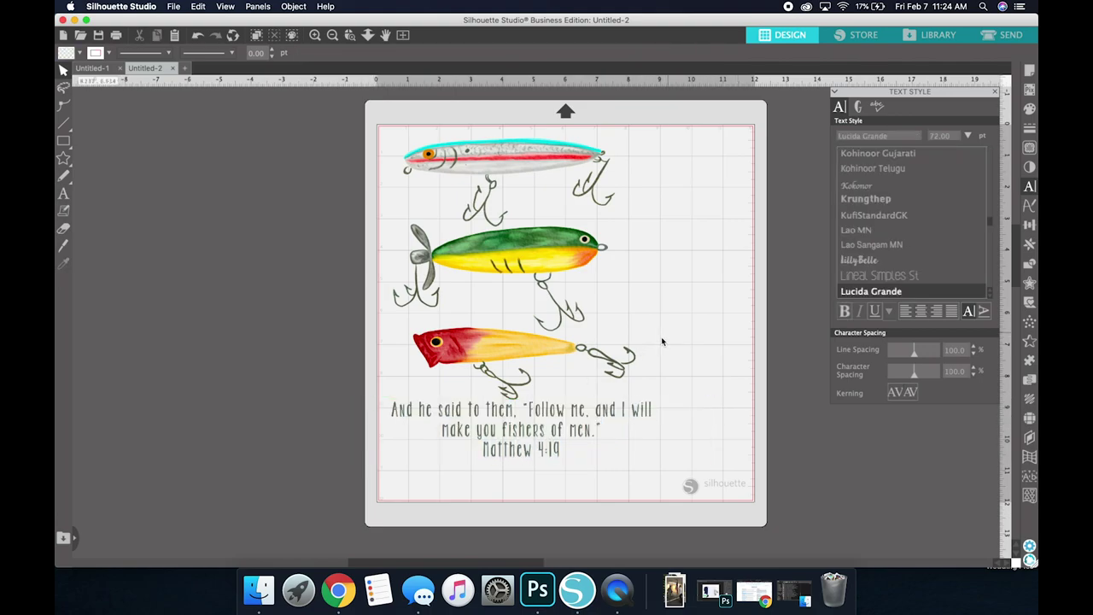
{"action": "left_click_drag", "start_coordinate": [656, 362], "coordinate": [665, 359]}
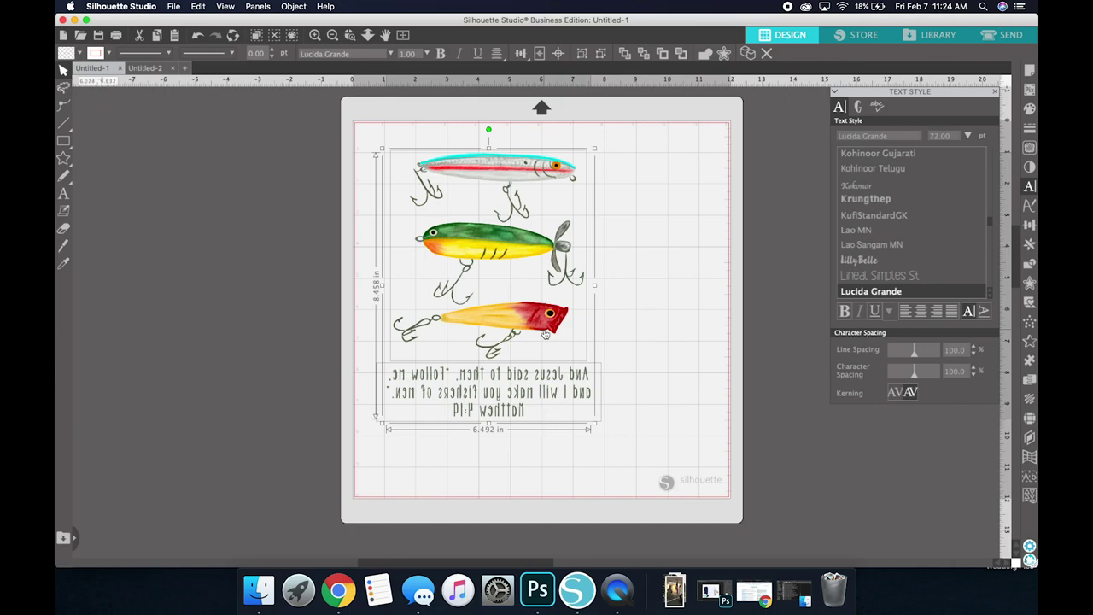
Step: Flip the selected design horizontally, then deselect it
{"action": "right_click", "coordinate": [523, 314]}
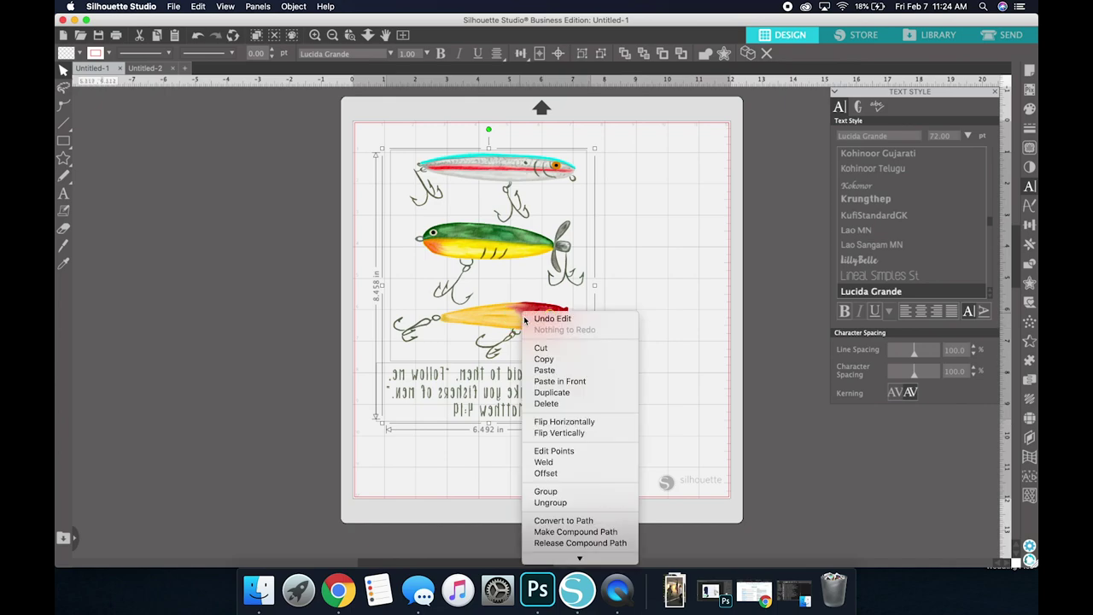
{"action": "left_click", "coordinate": [581, 425]}
{"action": "left_click", "coordinate": [661, 283]}
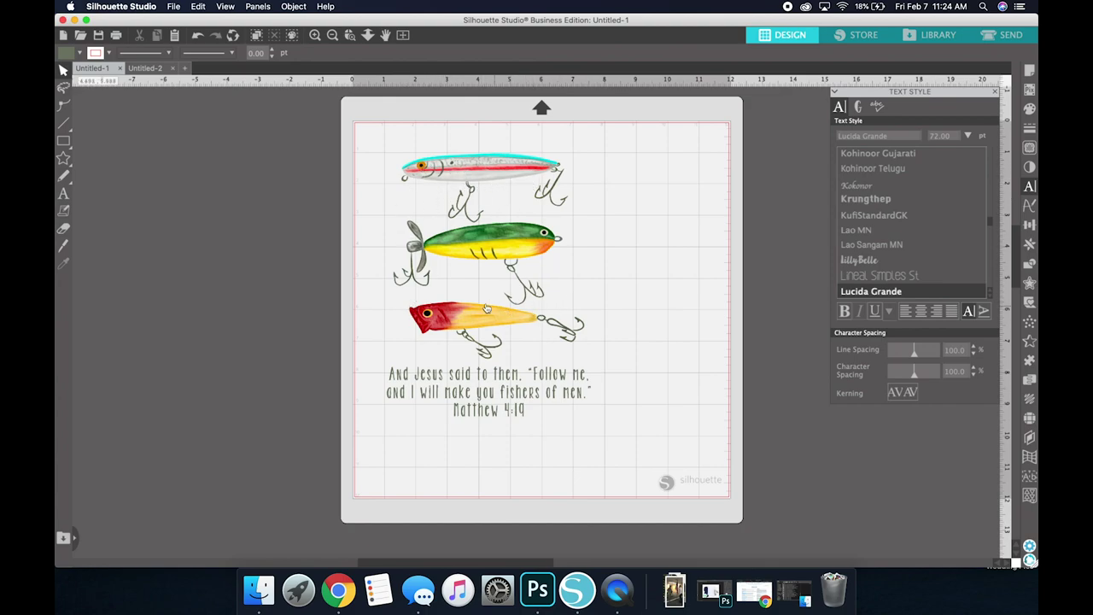
Step: Marquee-select the lures and verse together and flip them horizontally
{"action": "left_click_drag", "start_coordinate": [375, 154], "coordinate": [569, 407]}
{"action": "right_click", "coordinate": [516, 323]}
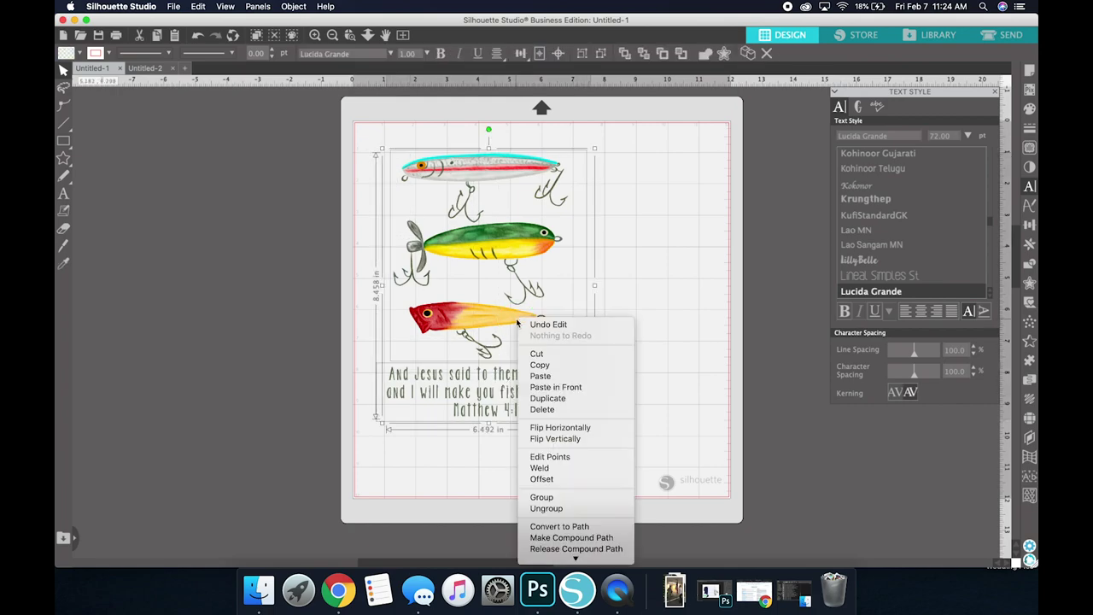
{"action": "left_click", "coordinate": [564, 429]}
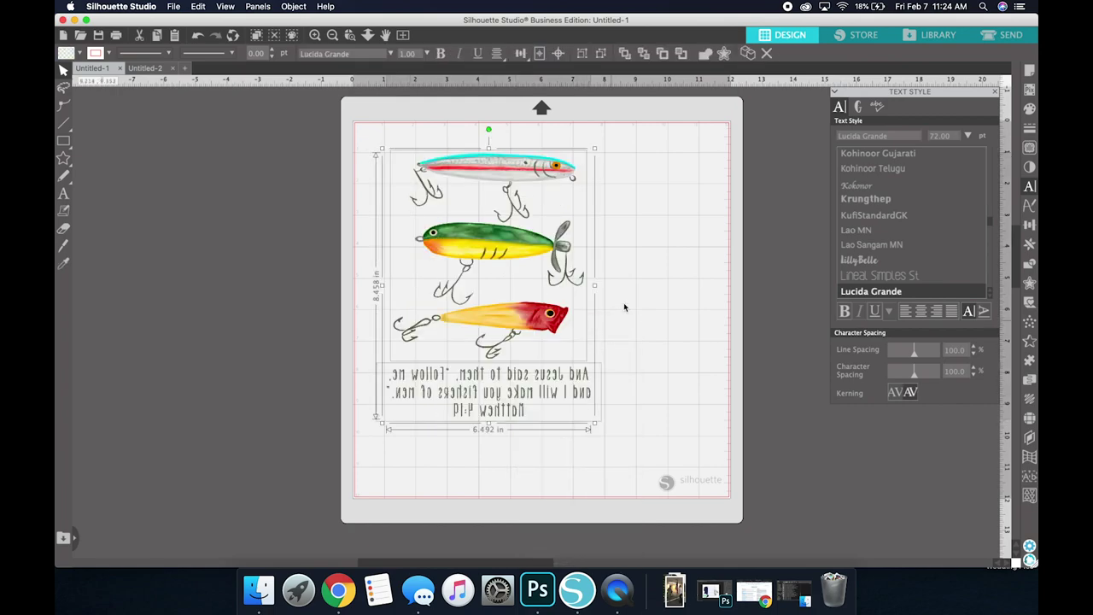
{"action": "left_click_drag", "start_coordinate": [509, 245], "coordinate": [502, 242]}
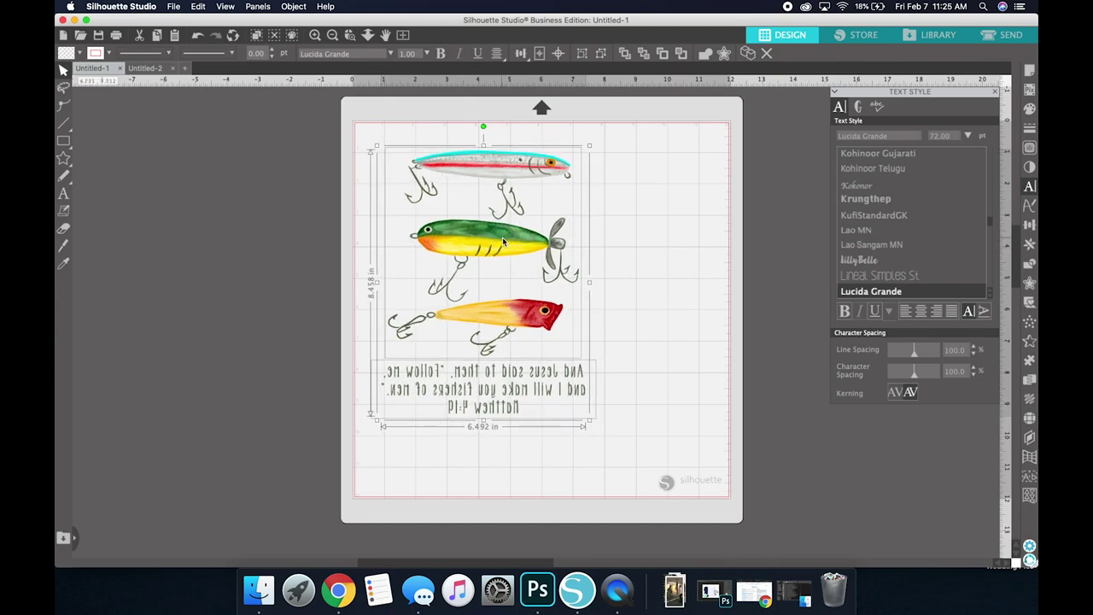
{"action": "left_click_drag", "start_coordinate": [504, 243], "coordinate": [506, 245]}
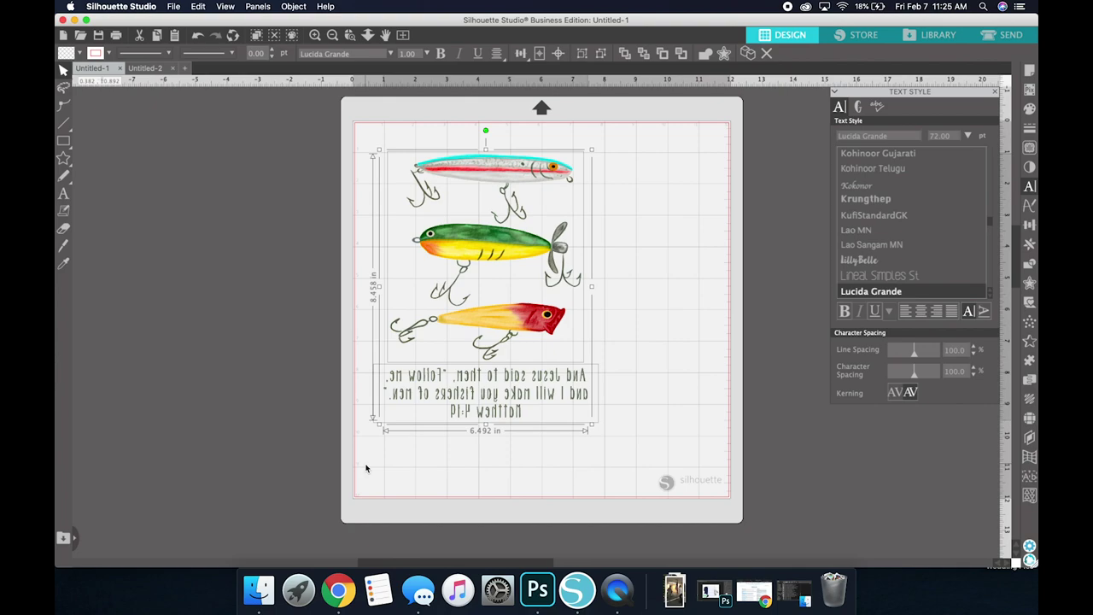
{"action": "left_click", "coordinate": [595, 139]}
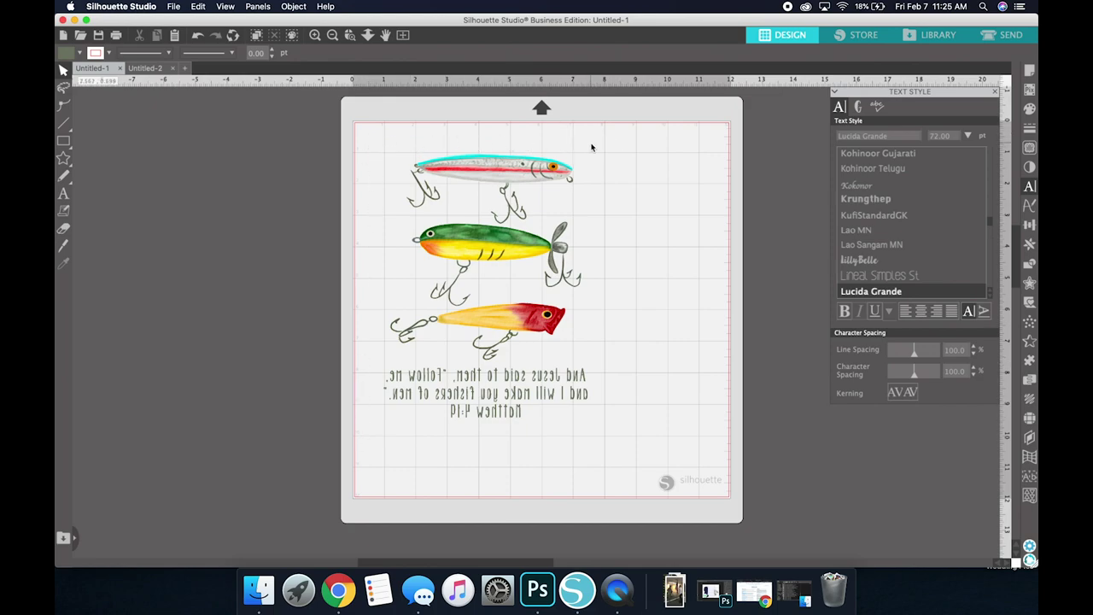
Step: Print to the Canon MG2900 series with Quality & Media's Print Quality set to High
{"action": "left_click", "coordinate": [173, 7]}
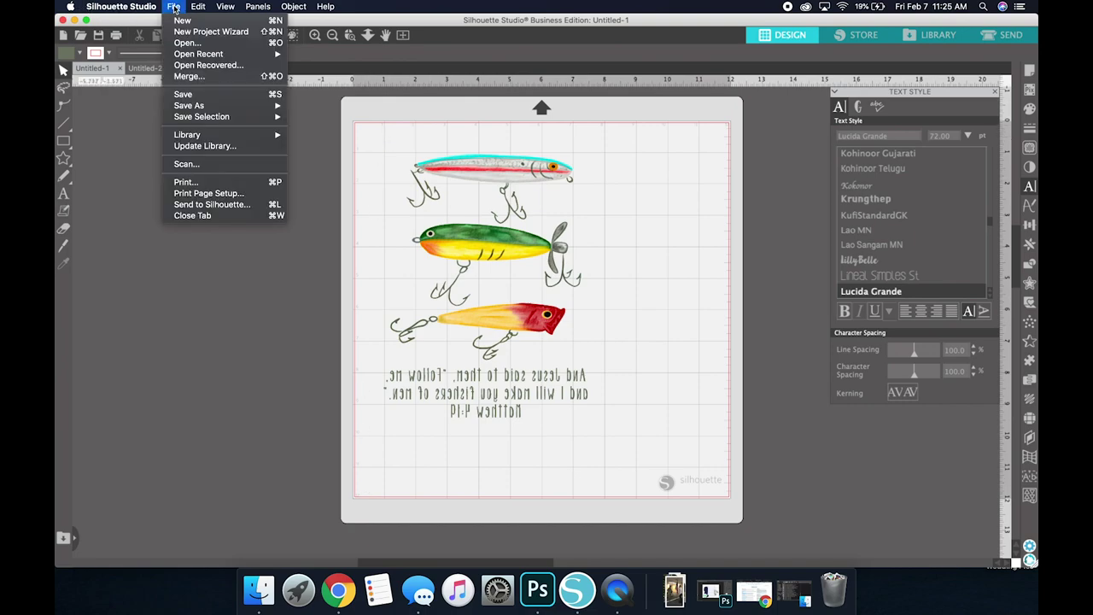
{"action": "left_click", "coordinate": [206, 182]}
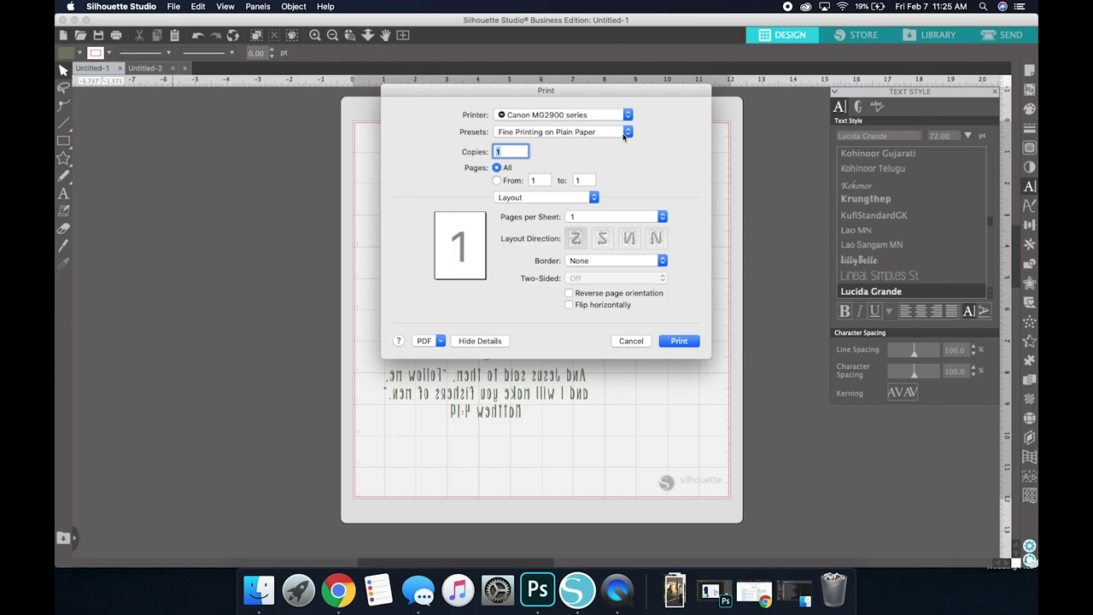
{"action": "left_click", "coordinate": [594, 199]}
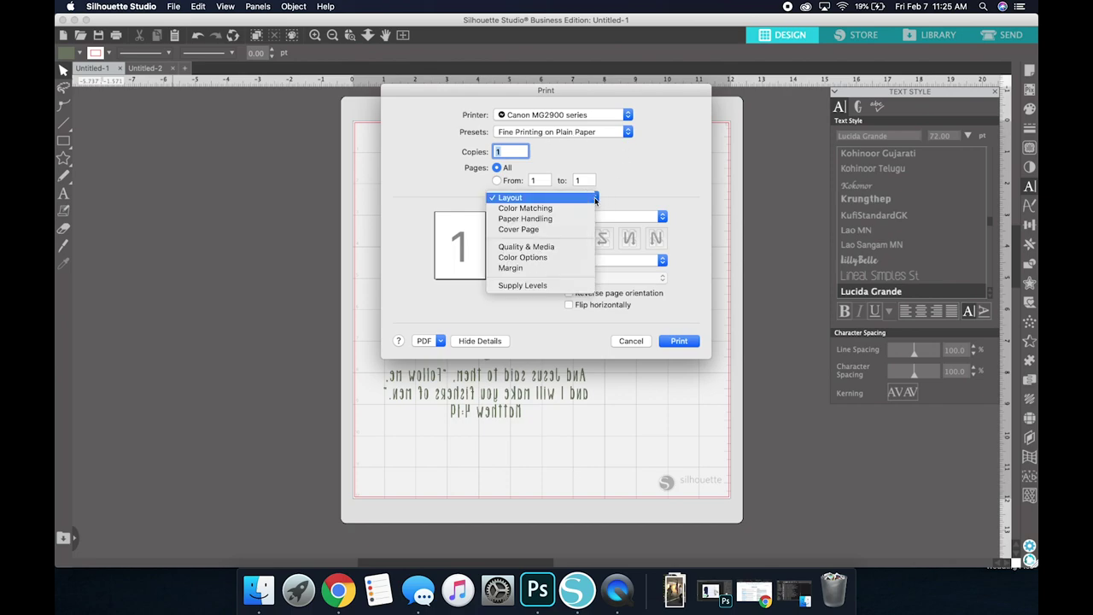
{"action": "left_click", "coordinate": [540, 247]}
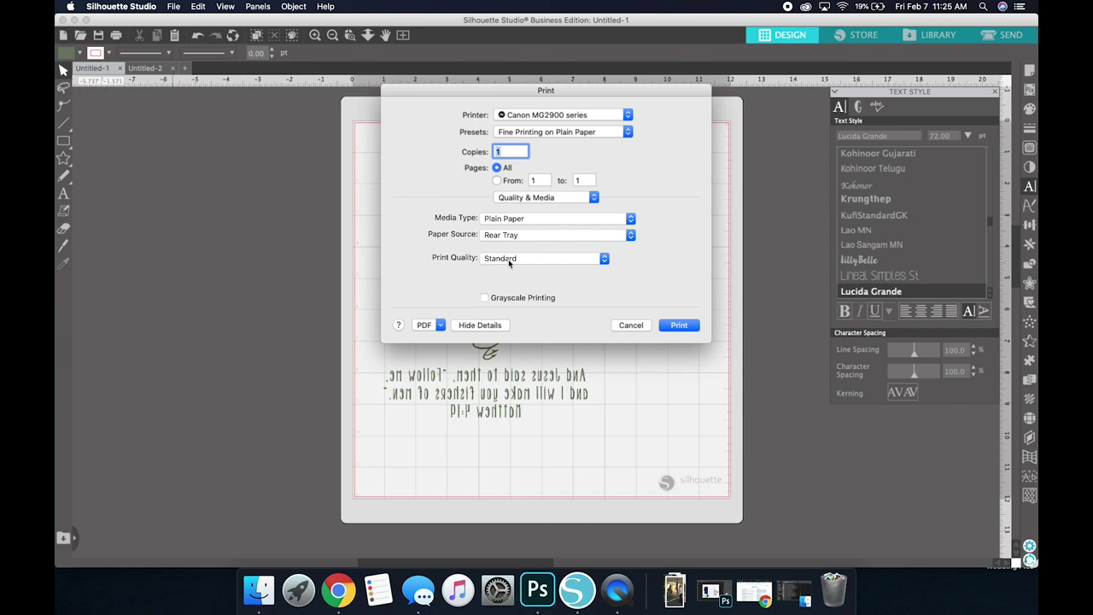
{"action": "left_click", "coordinate": [508, 258]}
{"action": "left_click", "coordinate": [510, 247]}
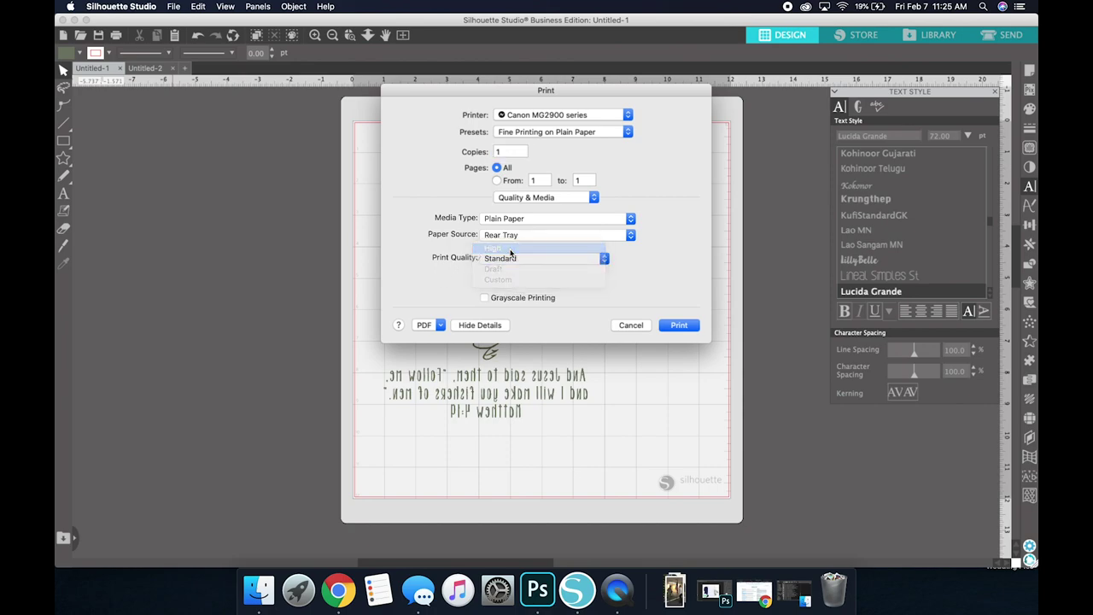
{"action": "left_click", "coordinate": [681, 325]}
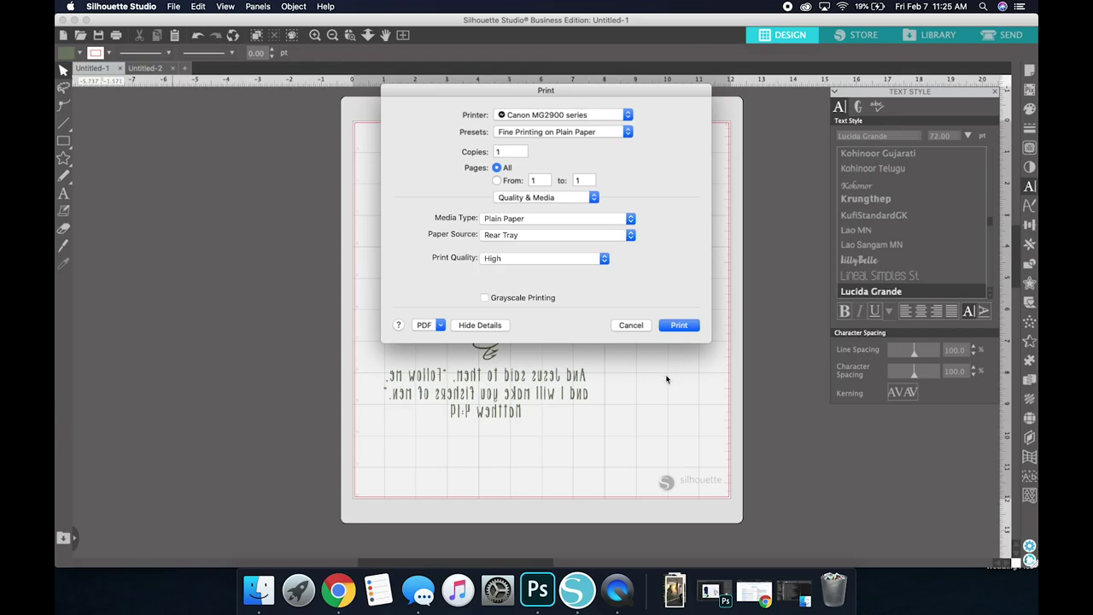